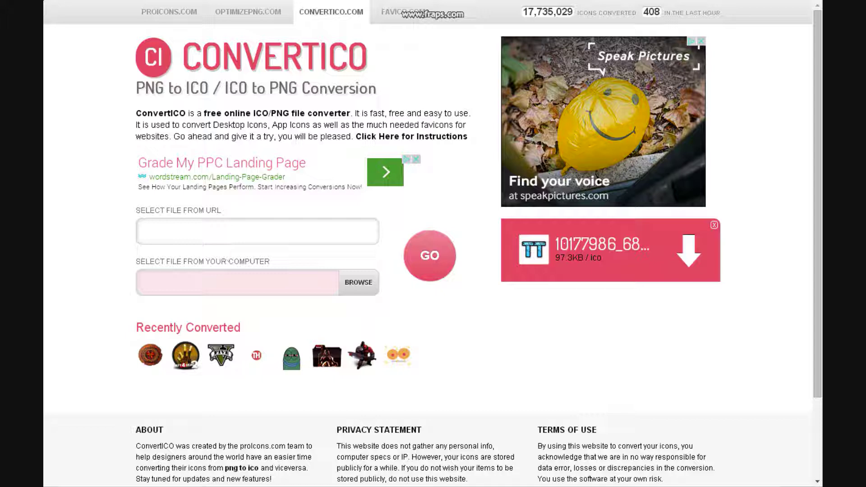
# Upload the blue TT logo PNG, convert it to ICO and download the 97.3 KB icon.
pyautogui.click(358, 295)
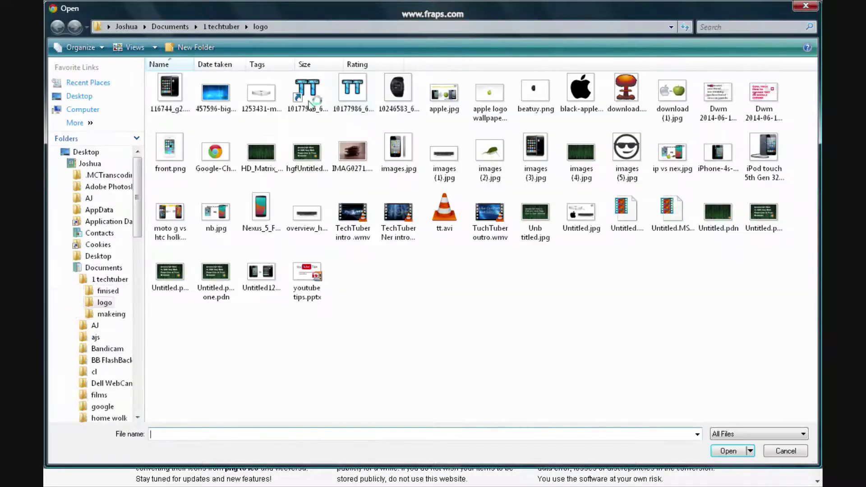
pyautogui.doubleClick(345, 92)
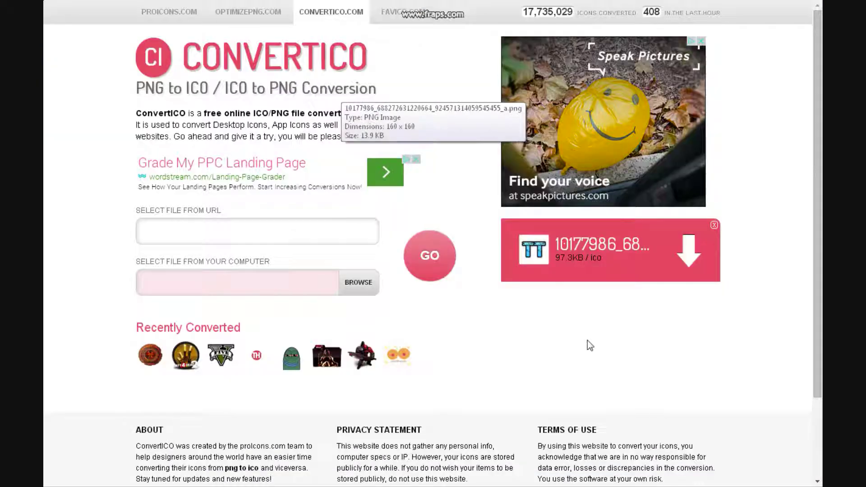
pyautogui.click(428, 260)
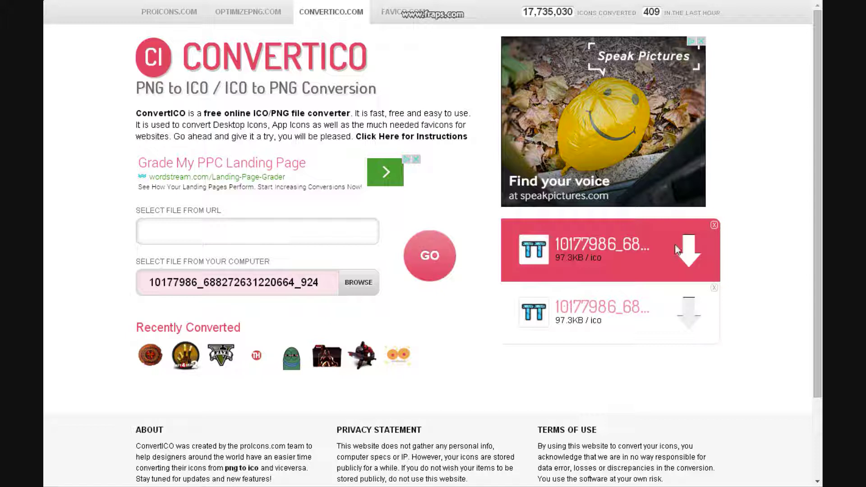
pyautogui.click(689, 254)
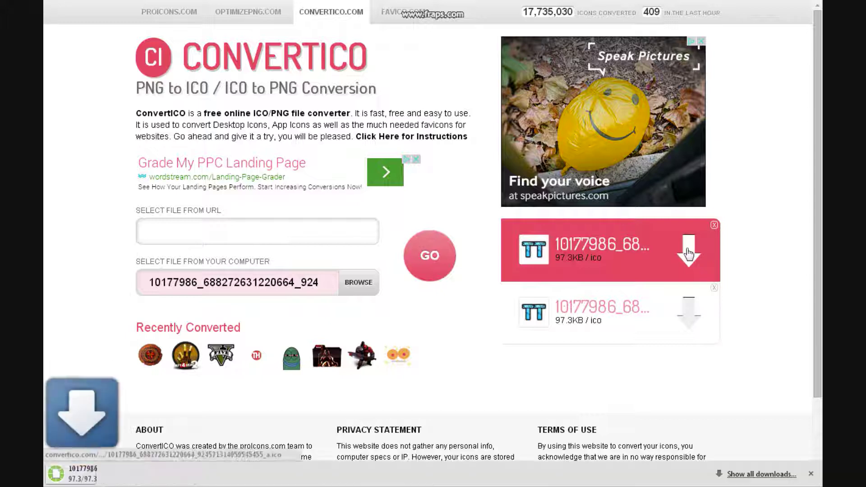
# Assign the downloaded TT .ico to the Google Chrome desktop shortcut, approving administrator permission.
pyautogui.press('super+d')
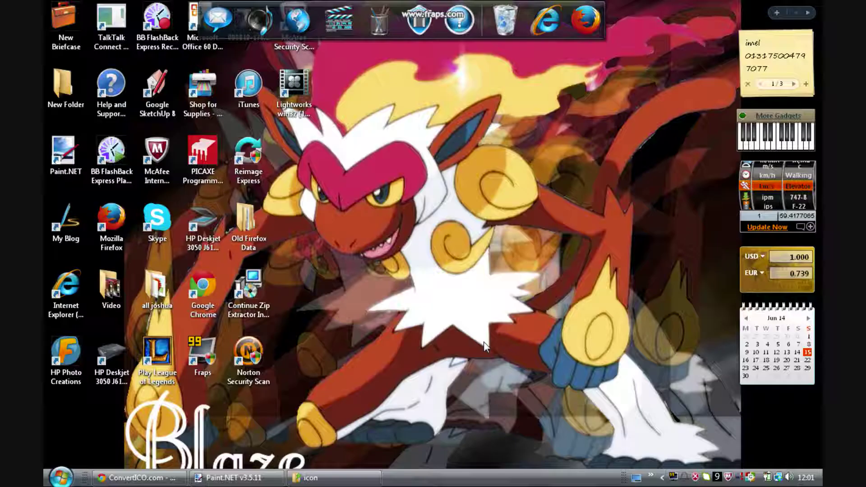
pyautogui.rightClick(213, 292)
pyautogui.click(249, 283)
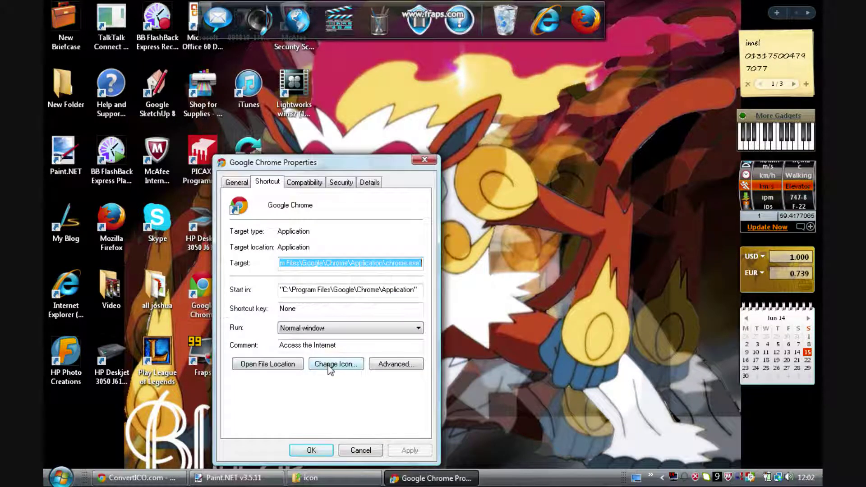
pyautogui.click(328, 367)
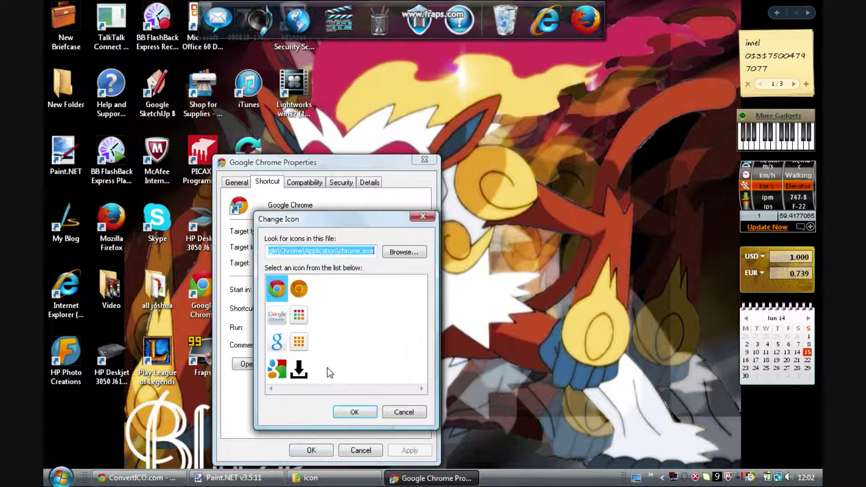
pyautogui.click(402, 255)
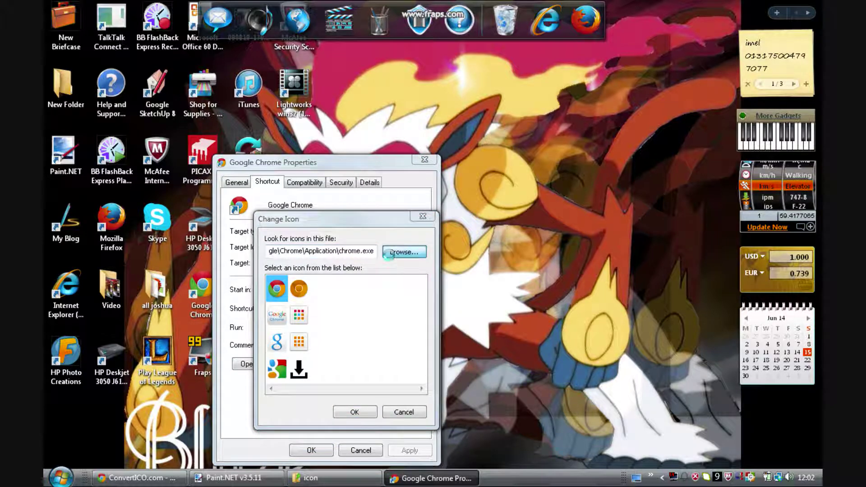
pyautogui.click(385, 269)
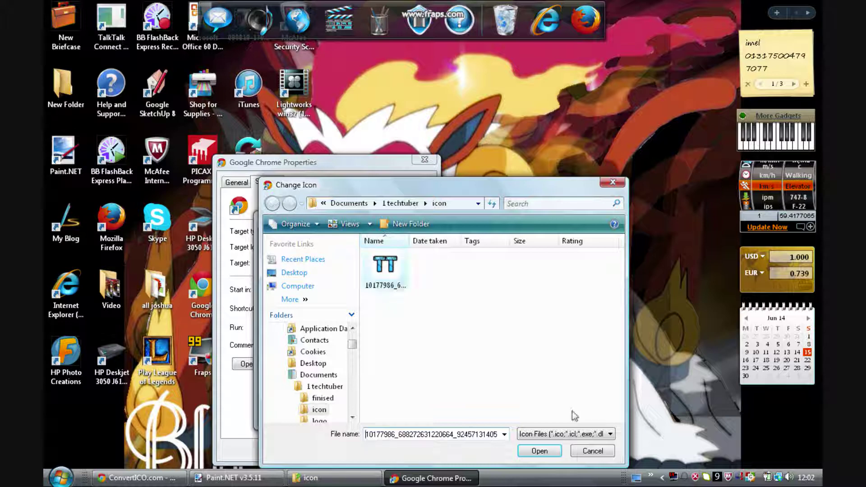
pyautogui.click(542, 453)
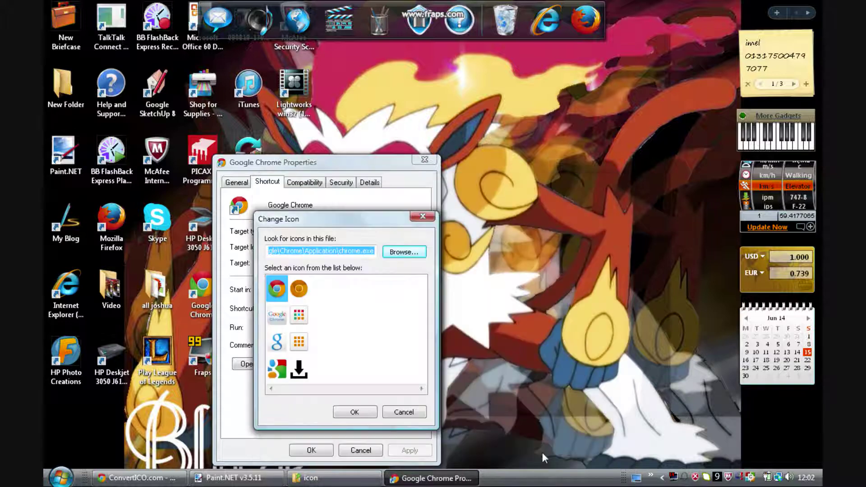
pyautogui.click(353, 413)
pyautogui.click(405, 451)
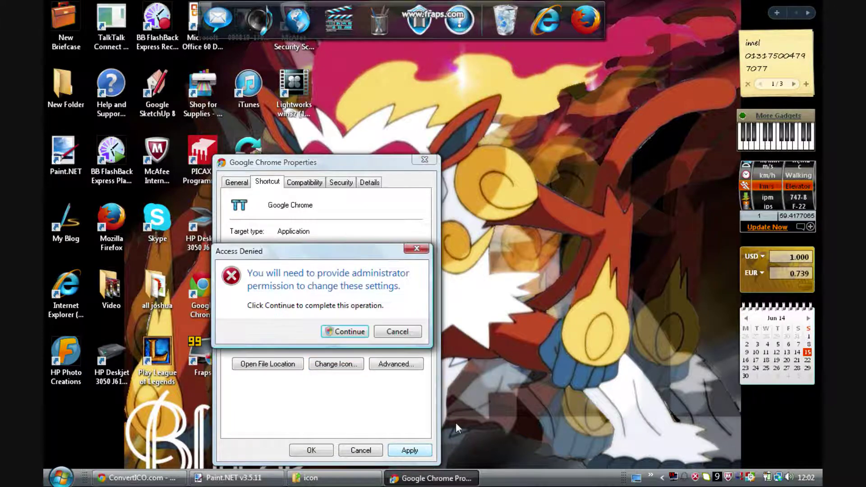
pyautogui.click(345, 332)
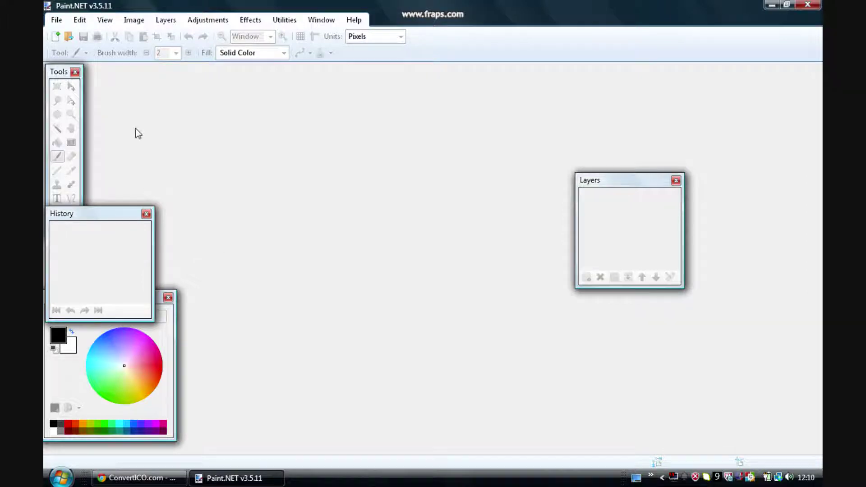
# Open the 160 × 160 TT logo PNG from Documents > 1 techtuber > logo.
pyautogui.click(57, 20)
pyautogui.click(77, 48)
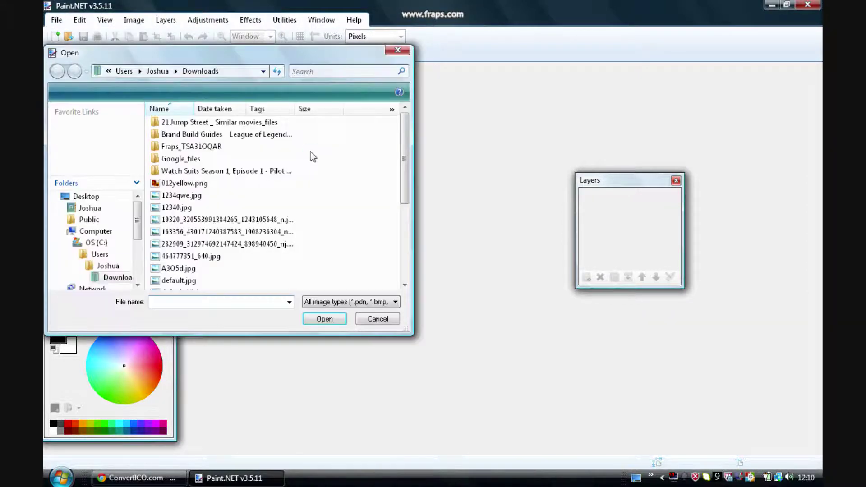
pyautogui.click(176, 72)
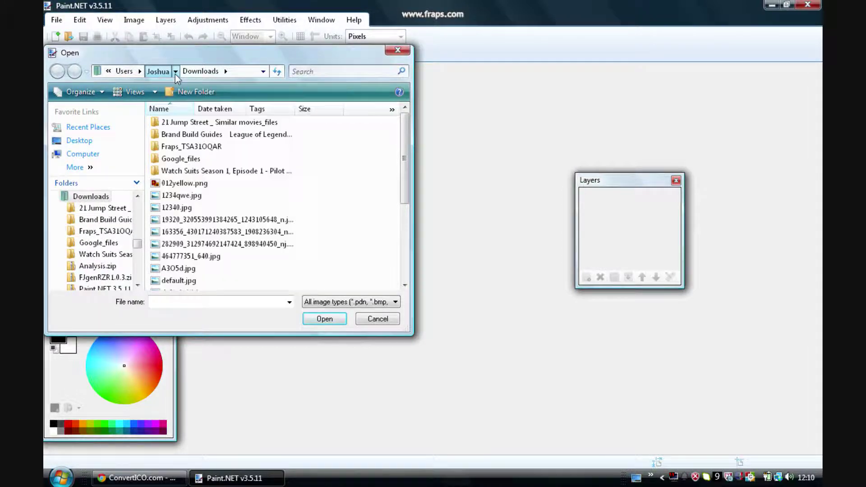
pyautogui.click(175, 72)
pyautogui.click(196, 190)
pyautogui.doubleClick(177, 123)
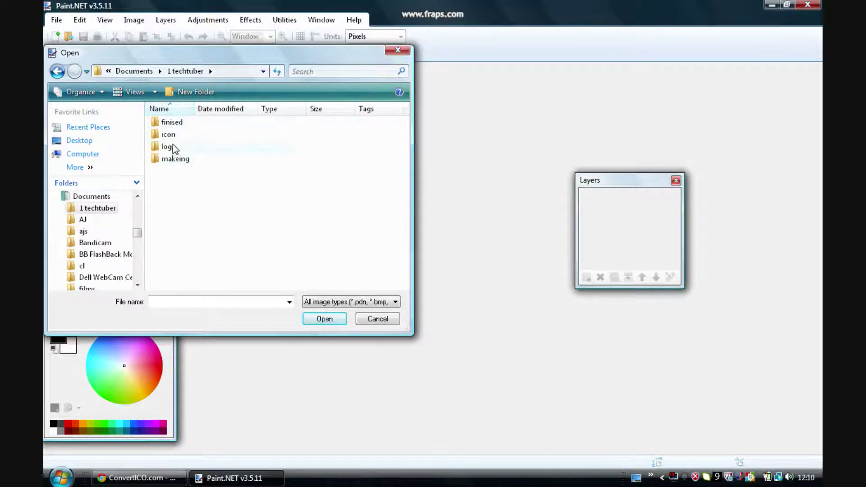
pyautogui.doubleClick(170, 147)
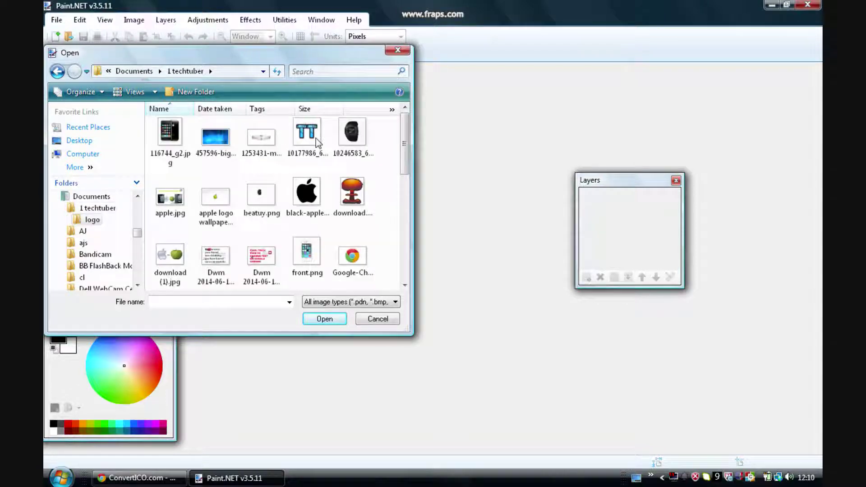
pyautogui.doubleClick(322, 138)
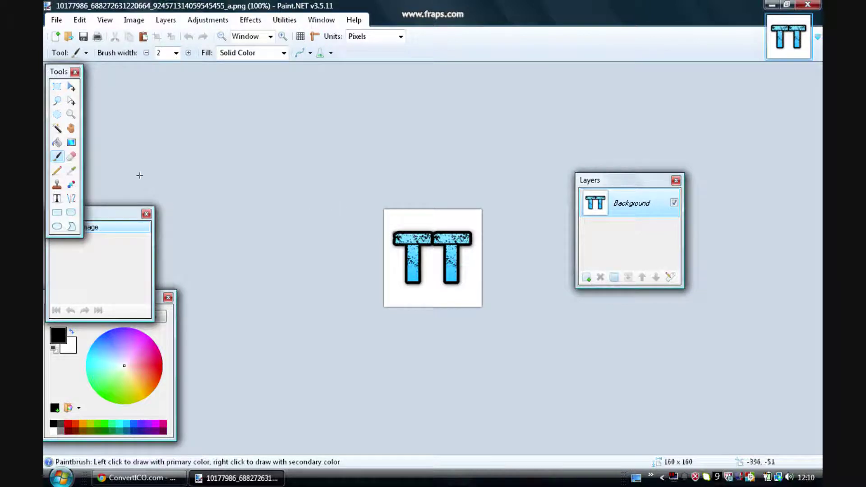
# Cut the Magic Wand-selected light background to transparency and save the logo as a new PNG.
pyautogui.click(57, 129)
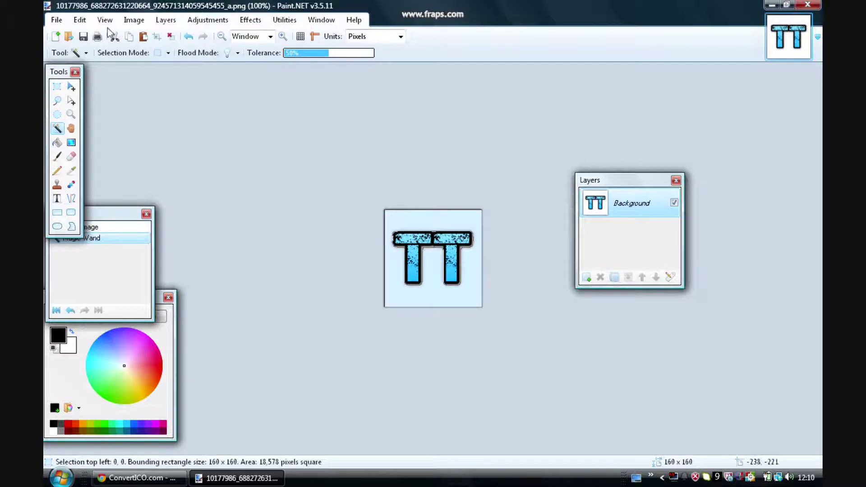
pyautogui.click(80, 20)
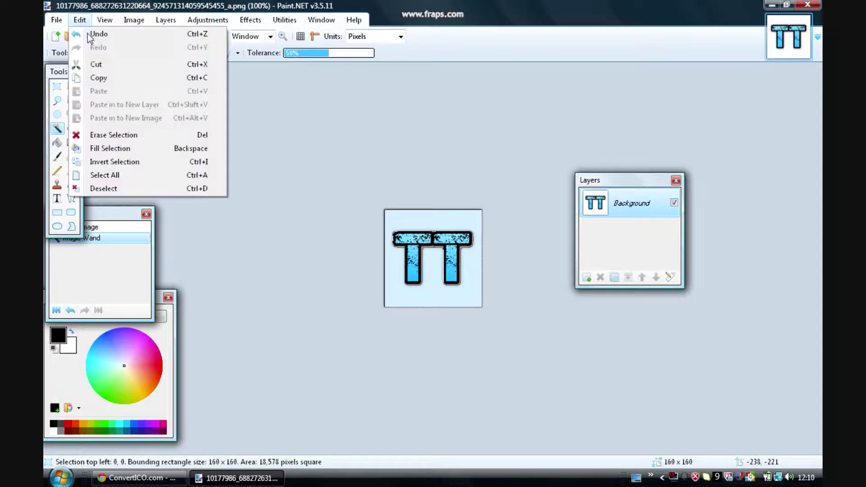
pyautogui.click(97, 64)
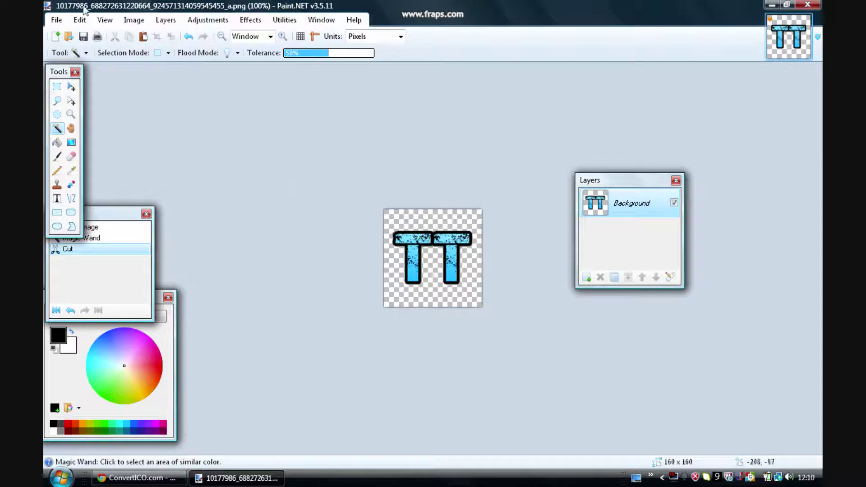
pyautogui.click(57, 20)
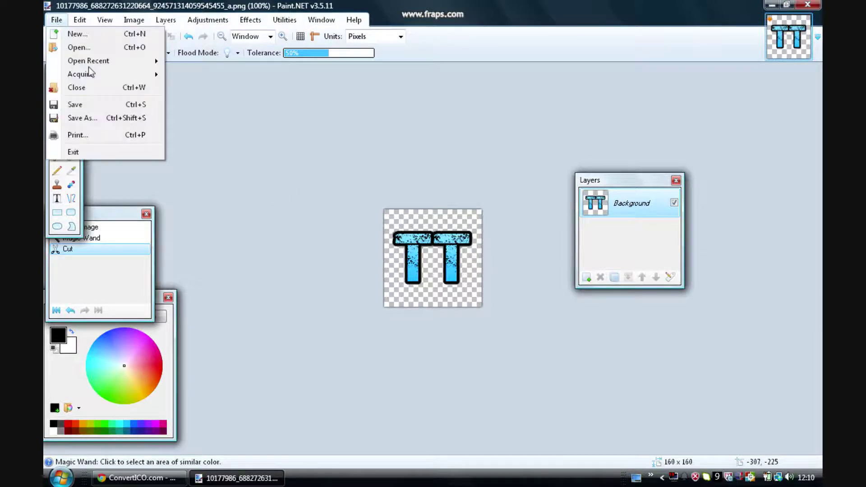
pyautogui.click(87, 118)
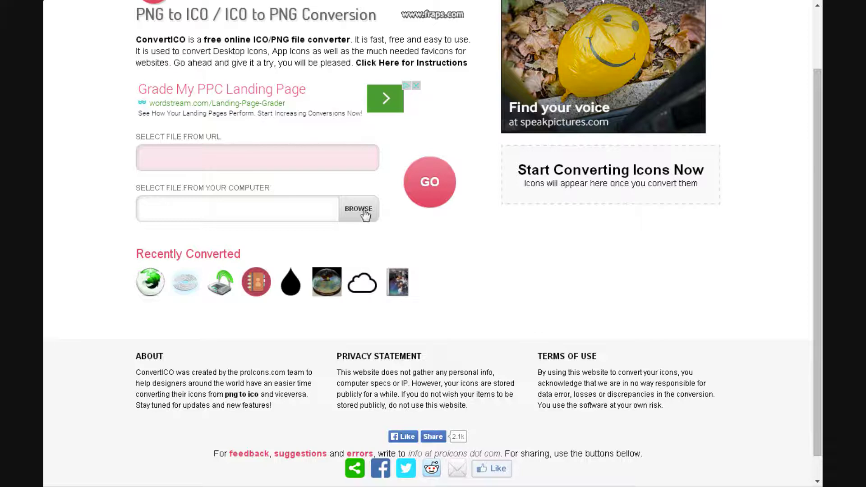
# Upload the transparent 'hi' PNG from the icon folder, convert it and download the 97.3 KB ICO.
pyautogui.click(364, 210)
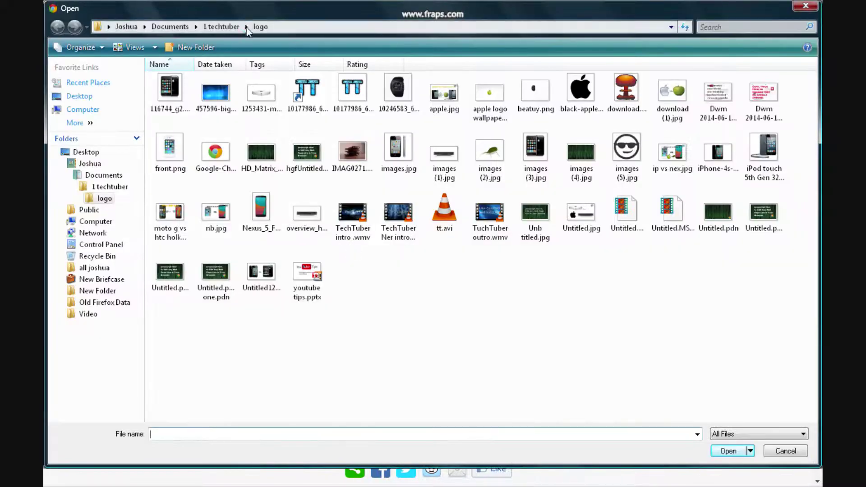
pyautogui.click(246, 27)
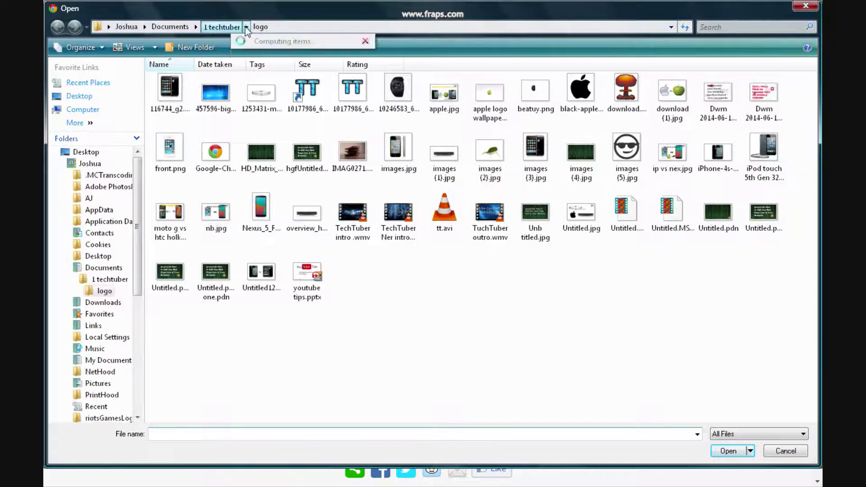
pyautogui.click(260, 54)
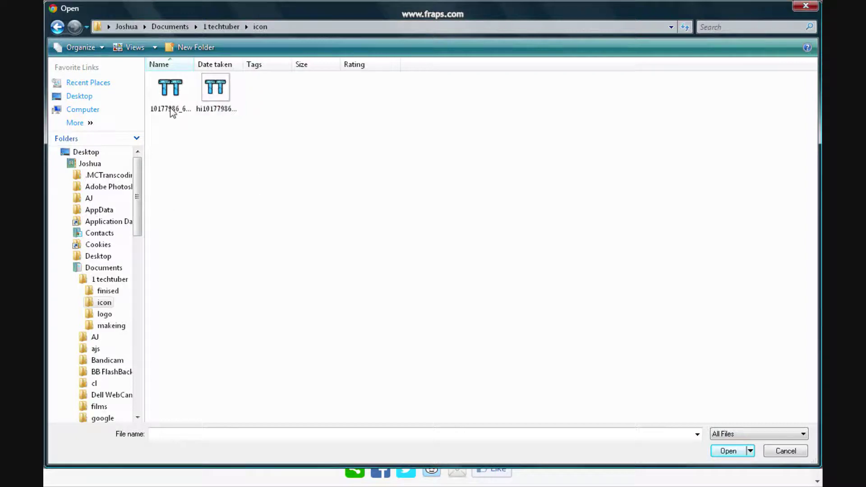
pyautogui.doubleClick(214, 100)
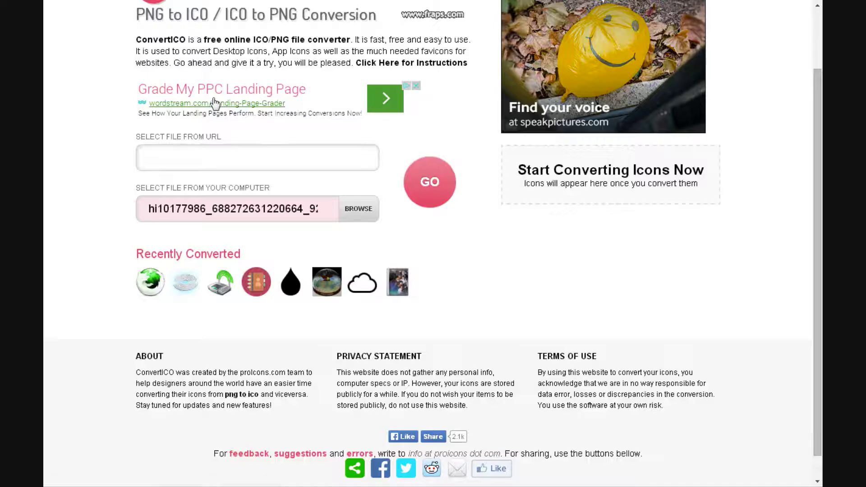
pyautogui.click(431, 183)
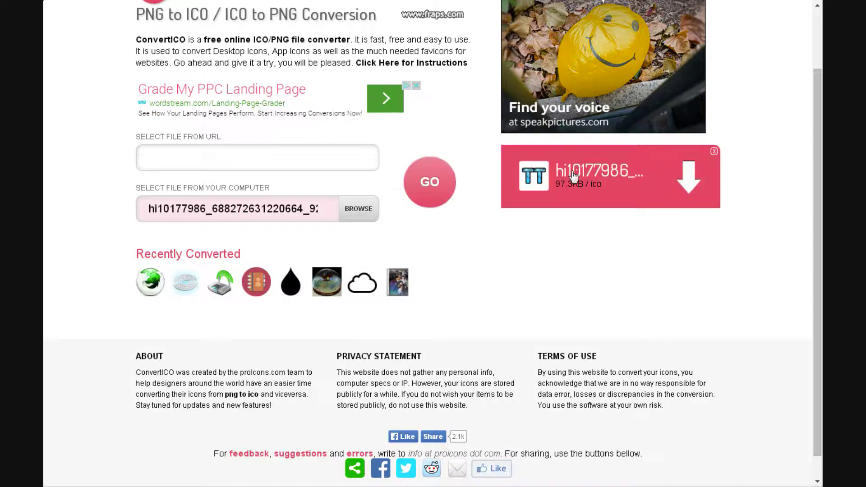
pyautogui.click(691, 182)
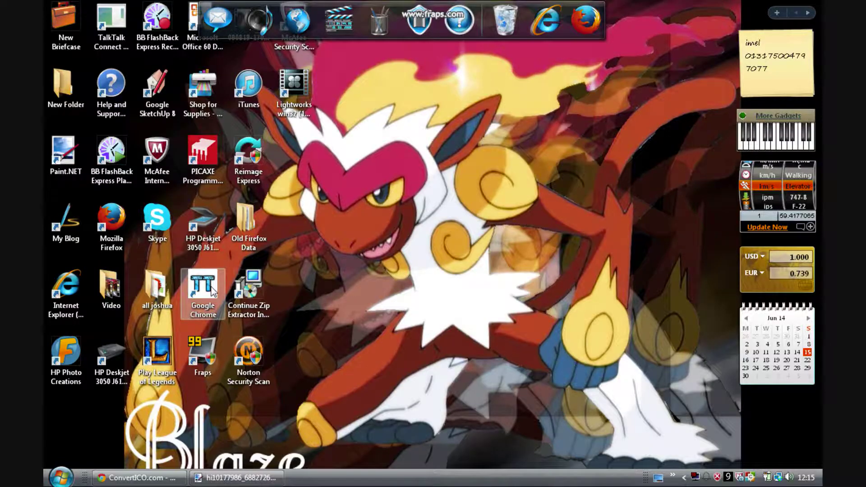
# Set the Chrome shortcut's icon to the new transparent TT .ico with admin approval and close Properties.
pyautogui.rightClick(210, 286)
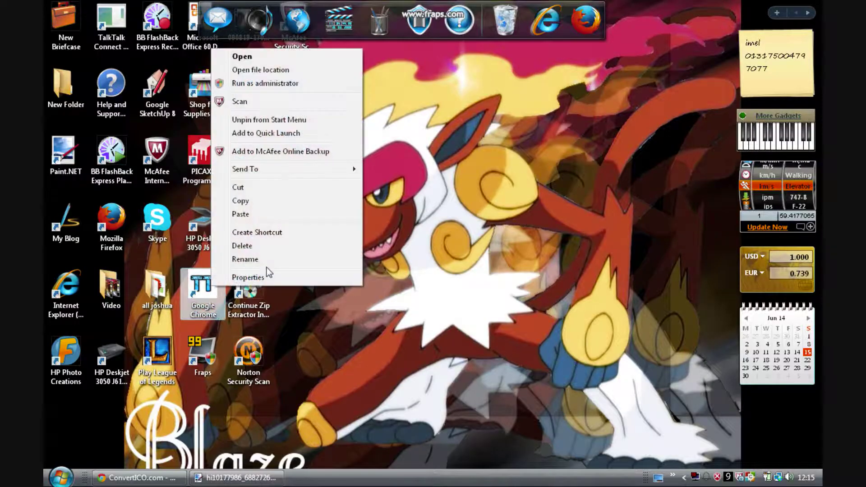
pyautogui.click(248, 278)
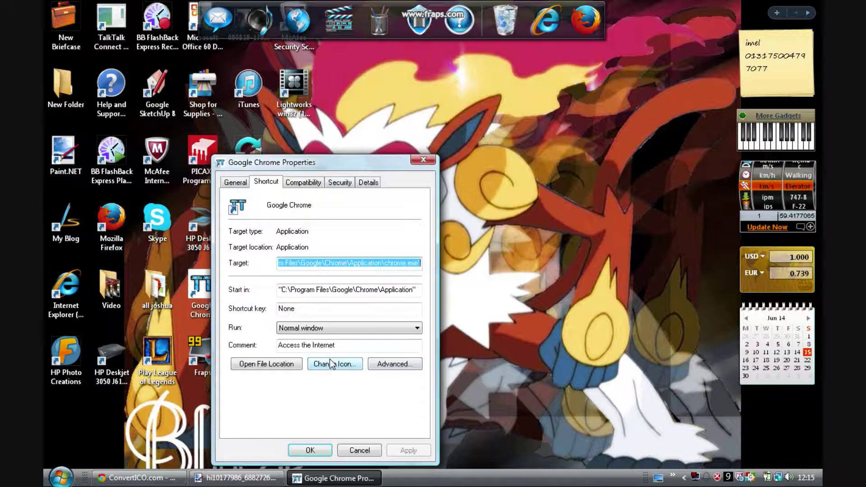
pyautogui.click(329, 361)
pyautogui.click(576, 247)
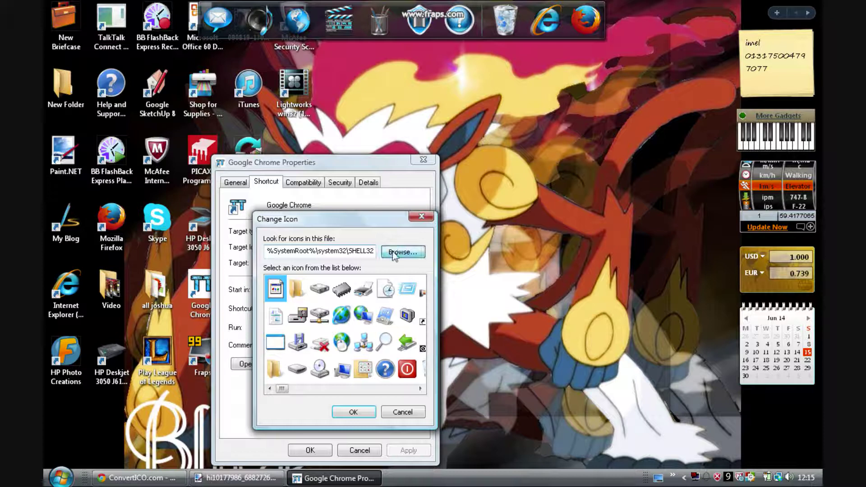
pyautogui.click(394, 254)
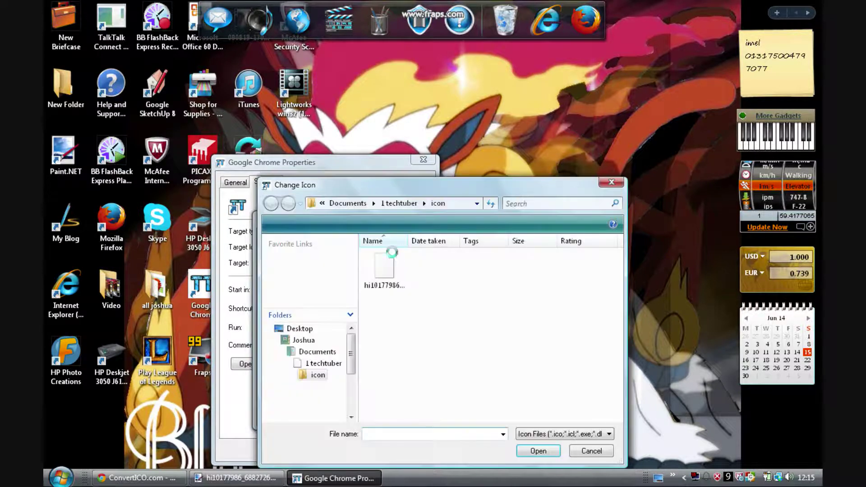
pyautogui.doubleClick(384, 275)
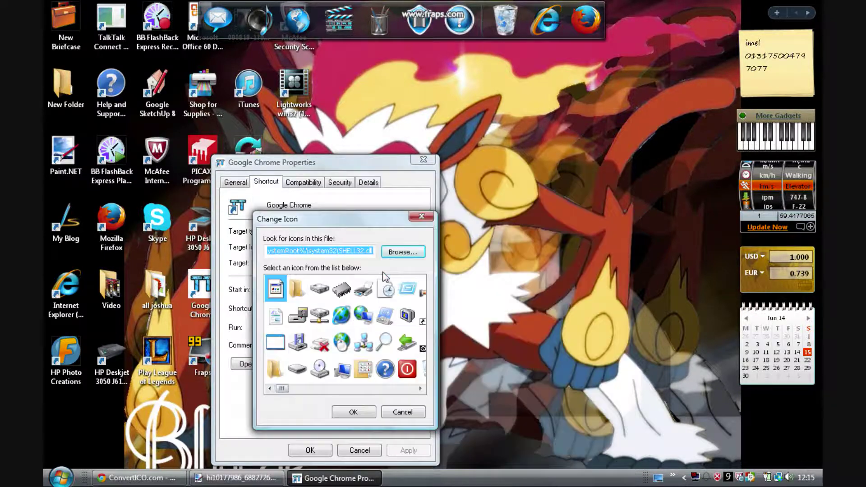
pyautogui.click(352, 413)
pyautogui.click(409, 451)
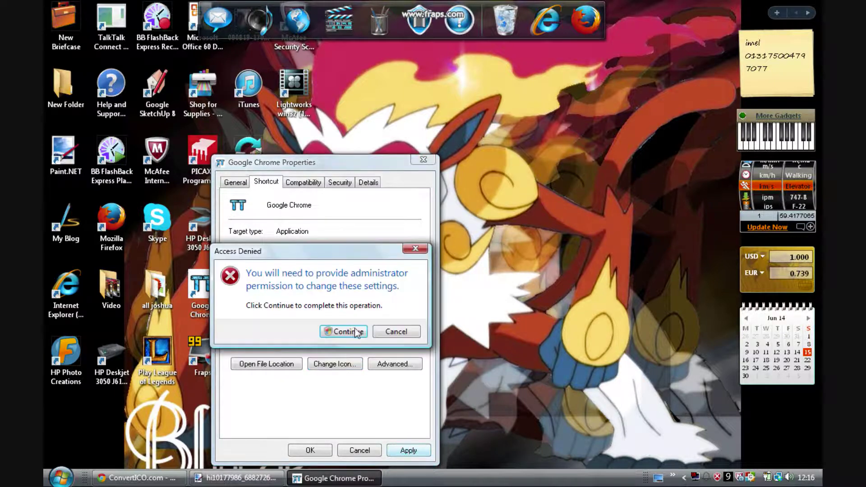
pyautogui.click(357, 332)
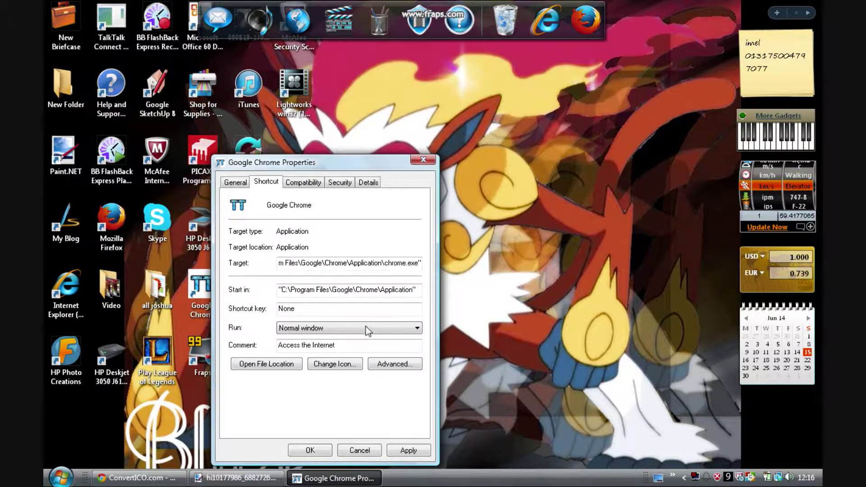
pyautogui.moveTo(253, 163); pyautogui.dragTo(416, 163)
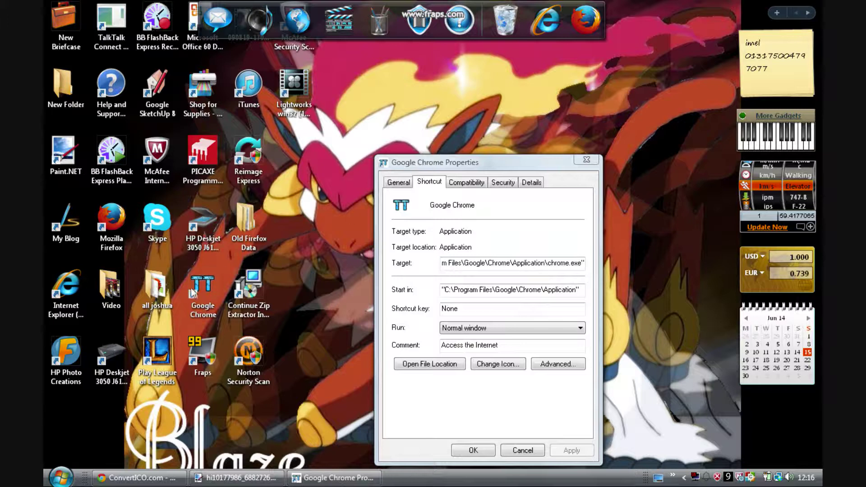
pyautogui.click(586, 160)
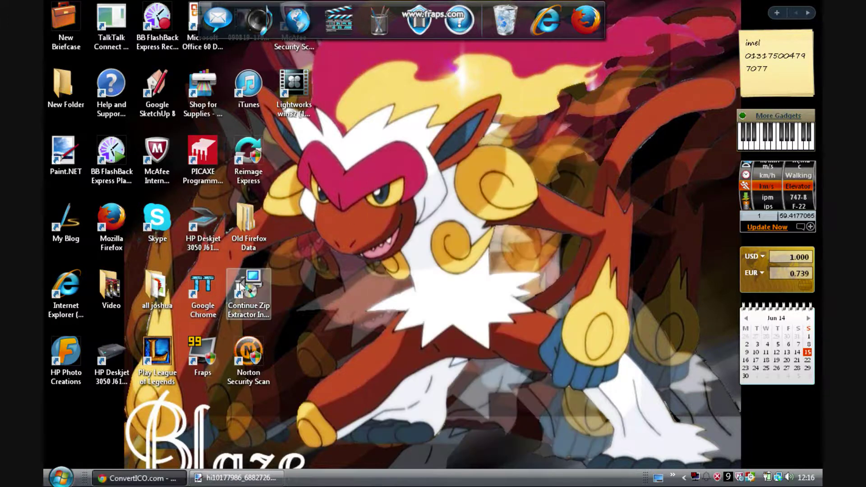